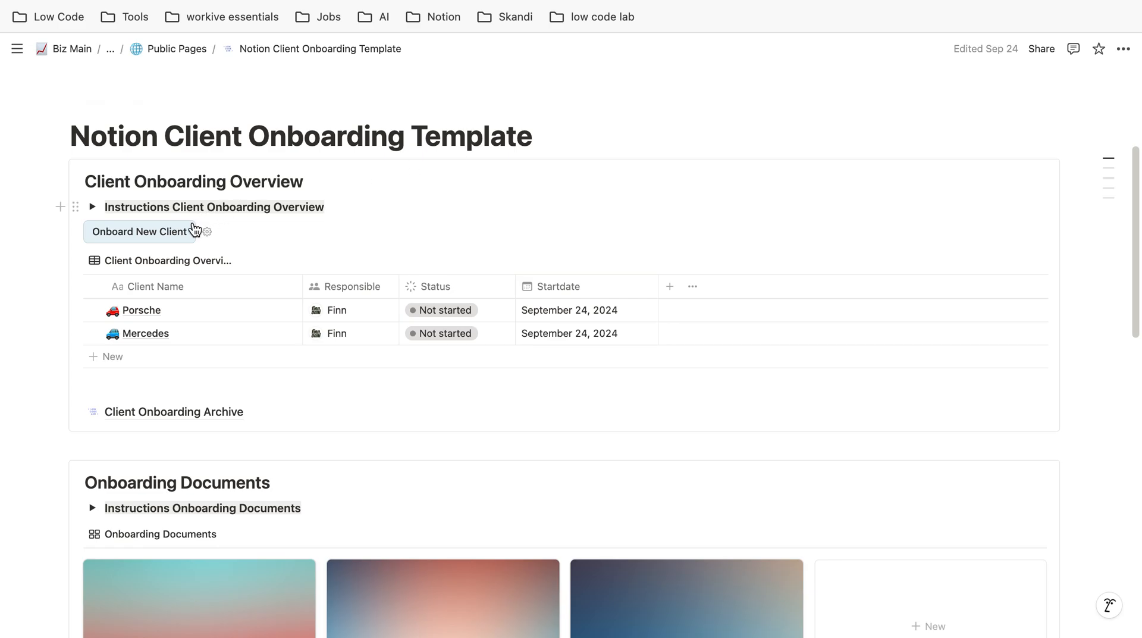
Step: Create the Template client row from the Onboard New Client button and review its three to-dos in side peek
left_click(153, 235)
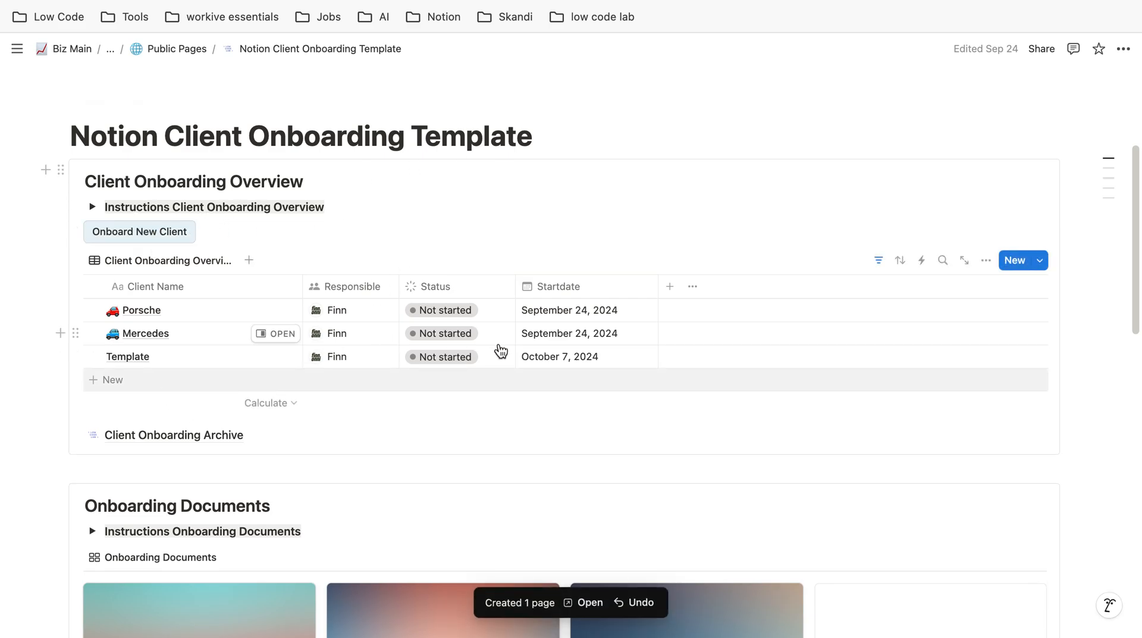
mouse_move(269, 357)
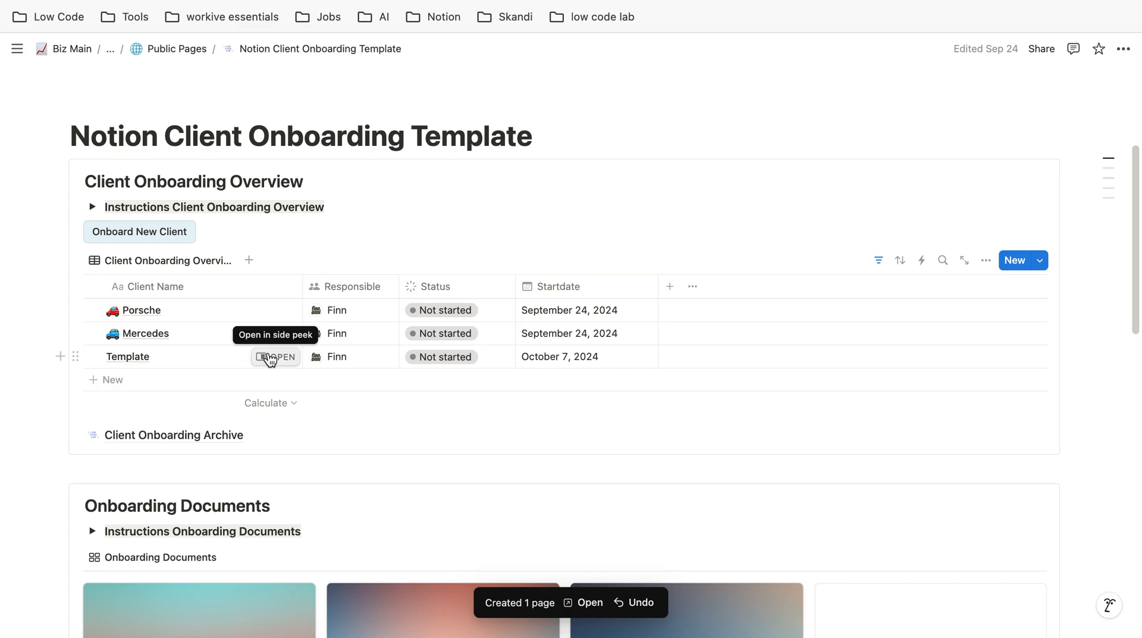
left_click(270, 356)
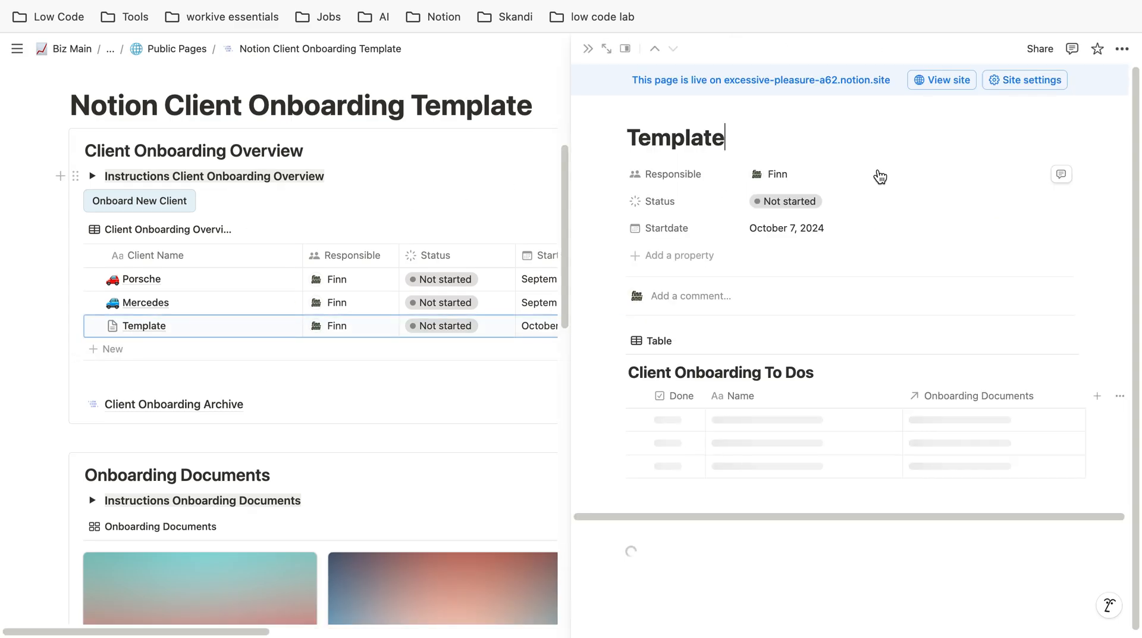
scroll(936, 257, "down", 1)
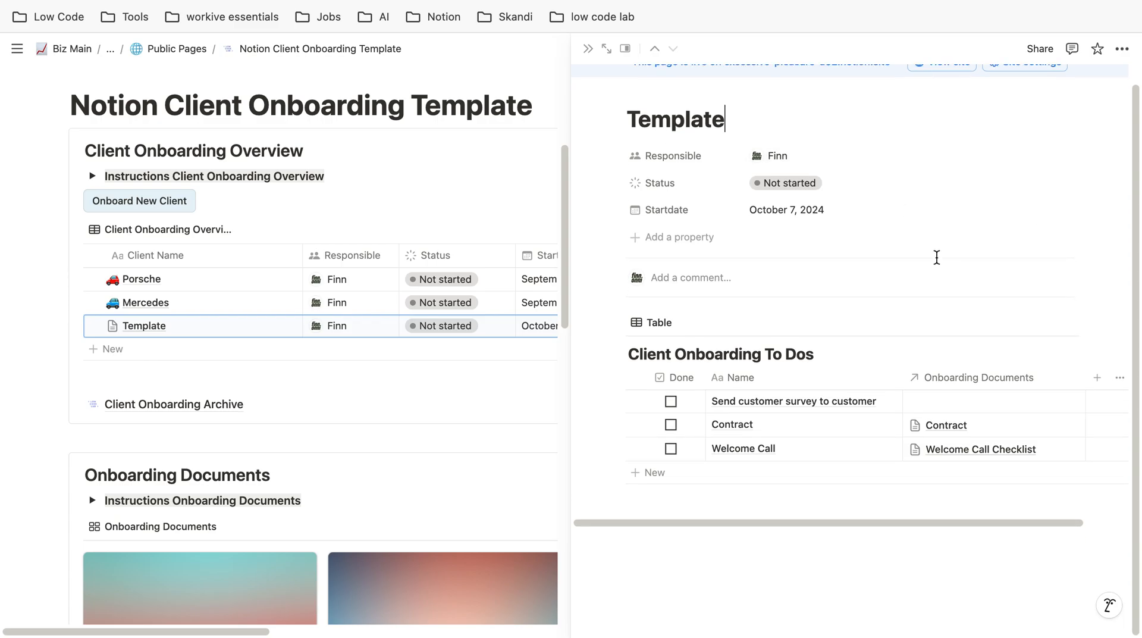
scroll(936, 257, "up", 1)
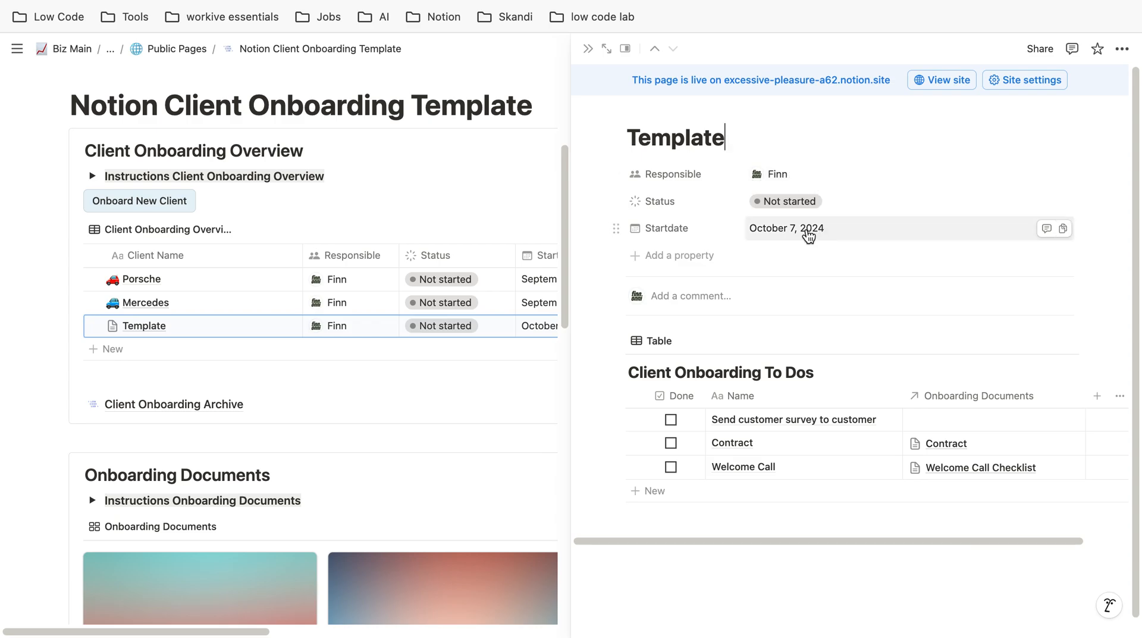
scroll(808, 230, "down", 1)
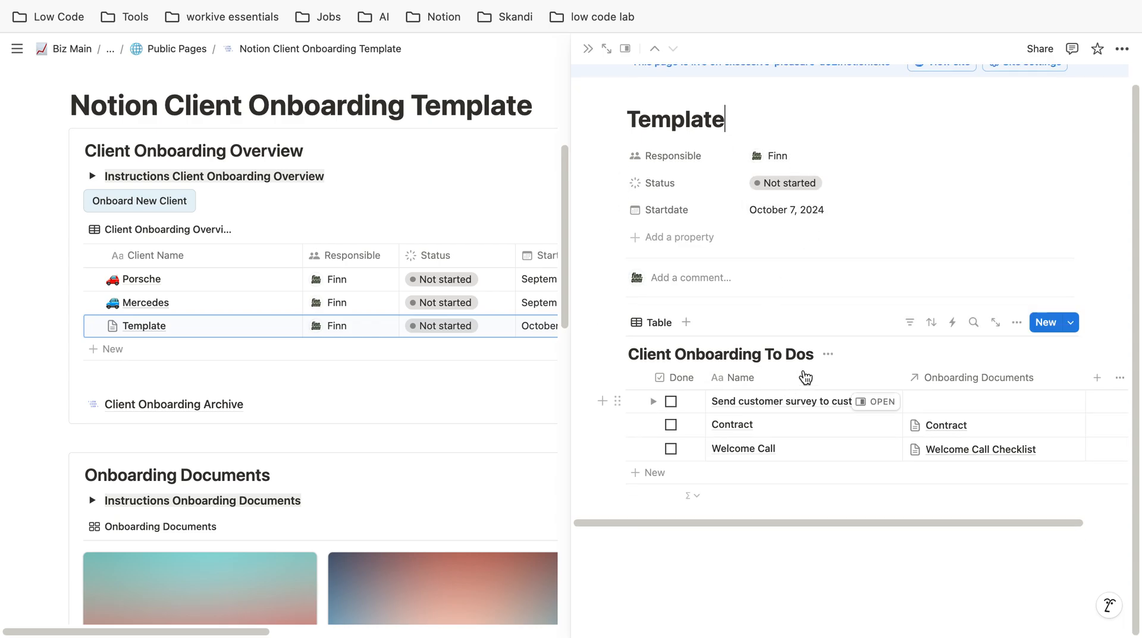
mouse_move(751, 392)
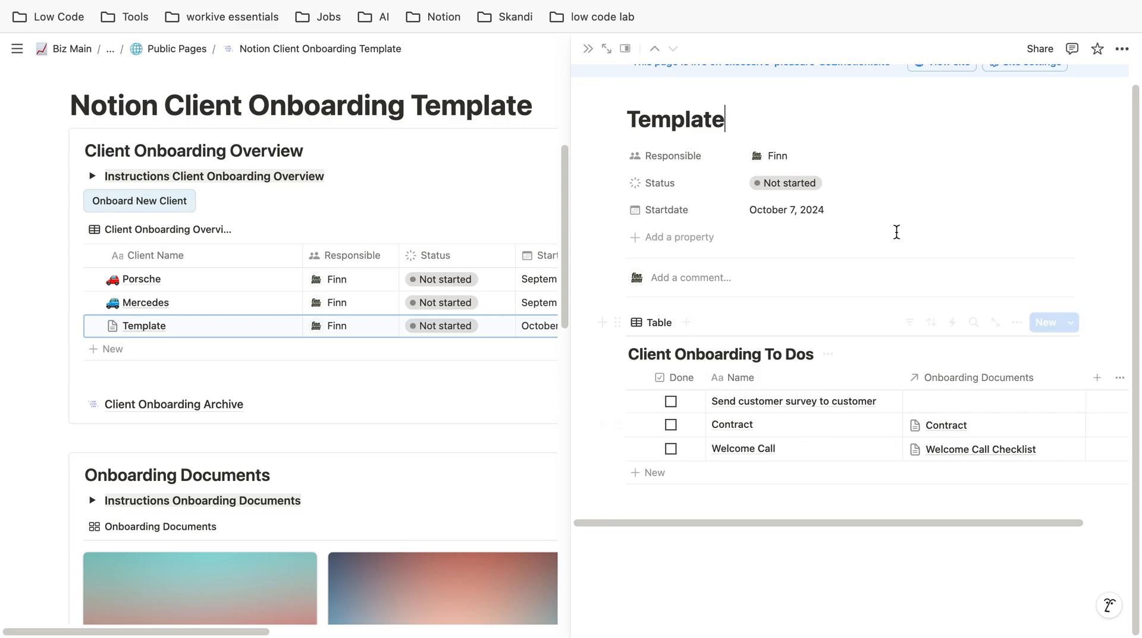
scroll(895, 233, "up", 1)
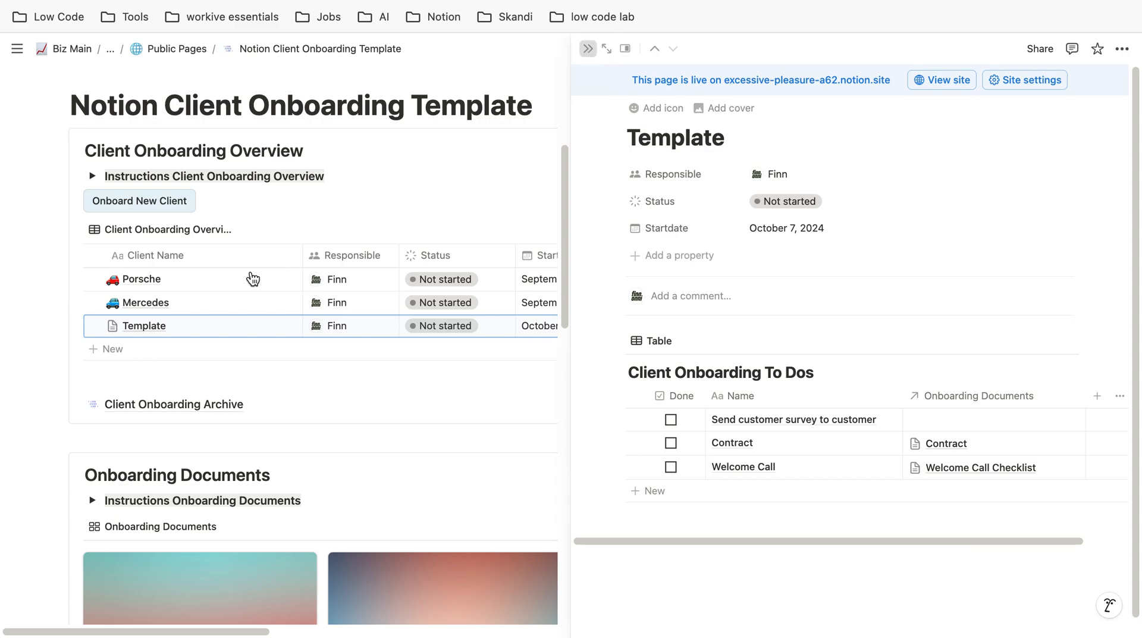
key("Escape")
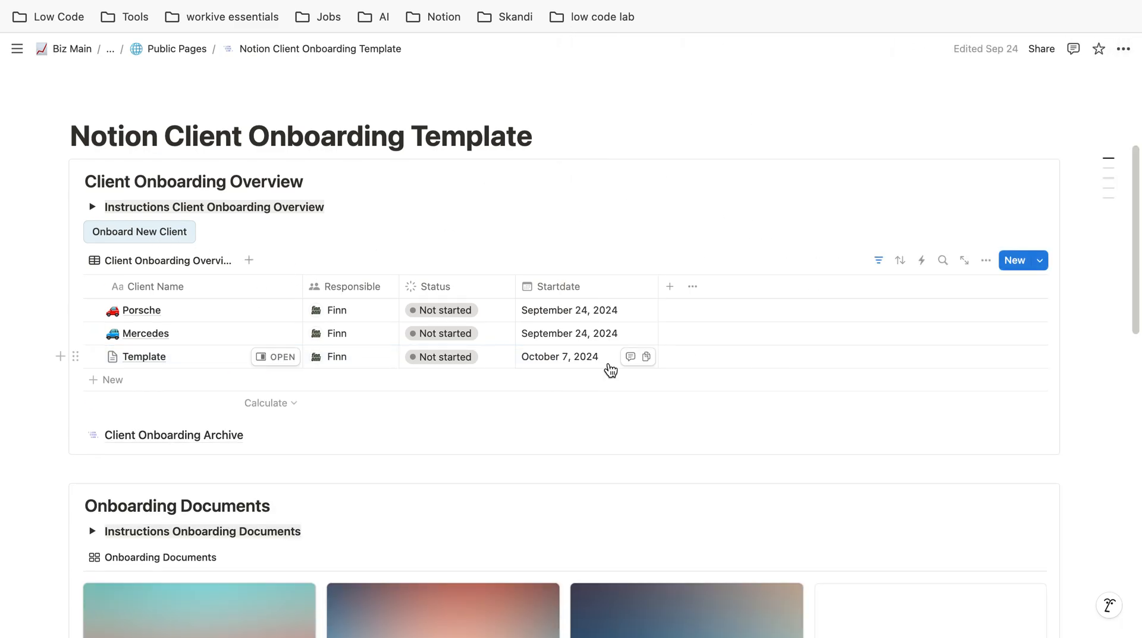
scroll(610, 369, "down", 1)
scroll(610, 370, "down", 3)
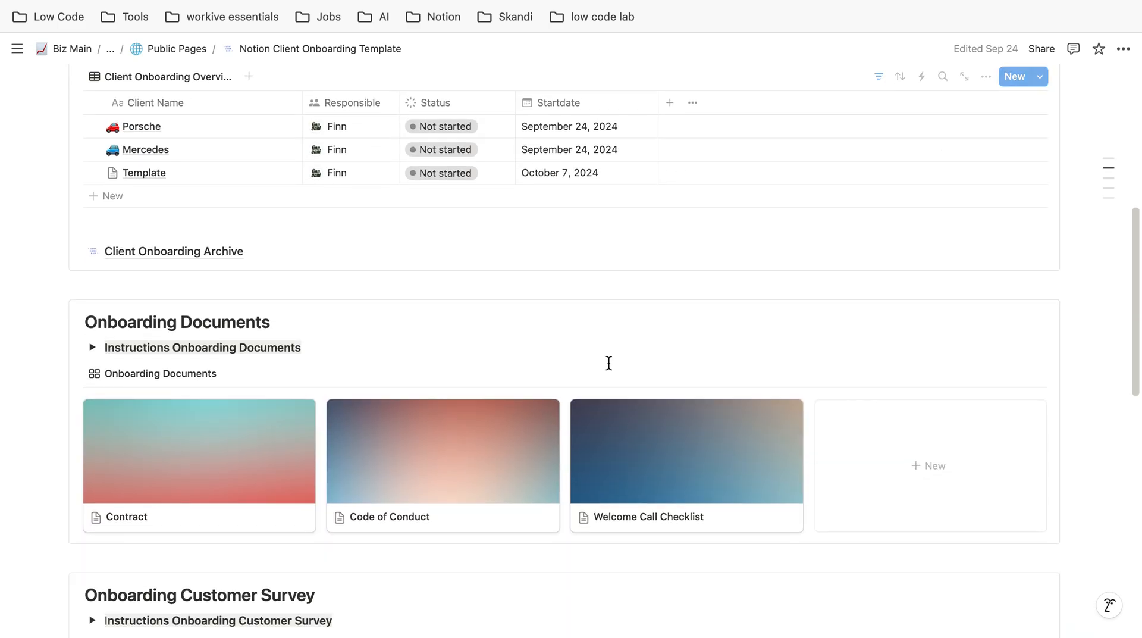
scroll(638, 317, "up", 1)
scroll(643, 307, "down", 1)
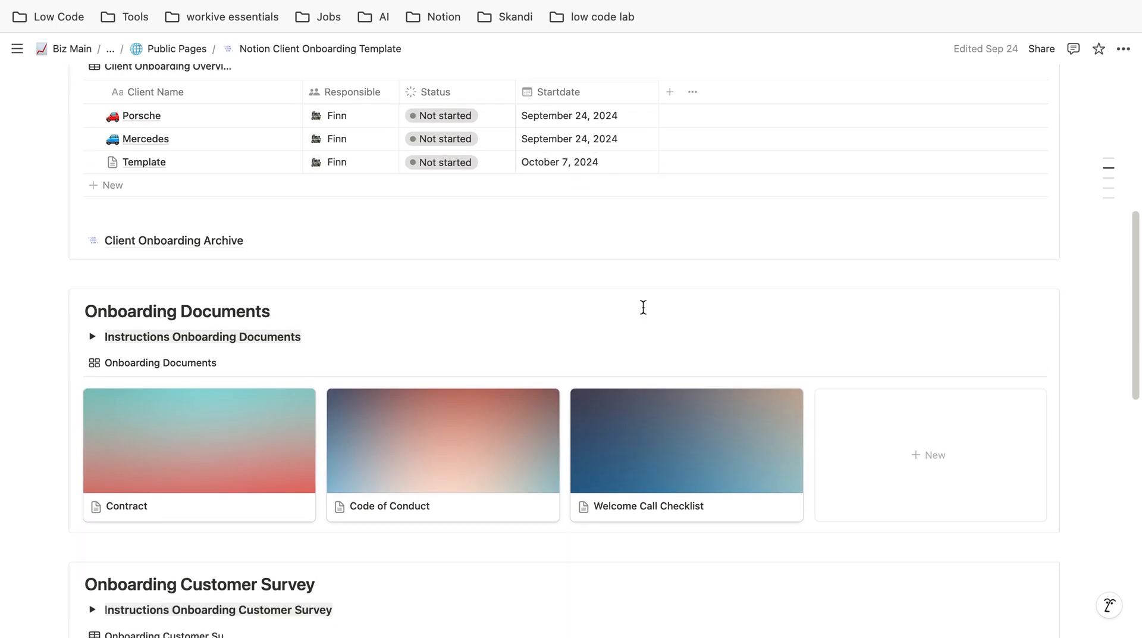
scroll(650, 272, "down", 1)
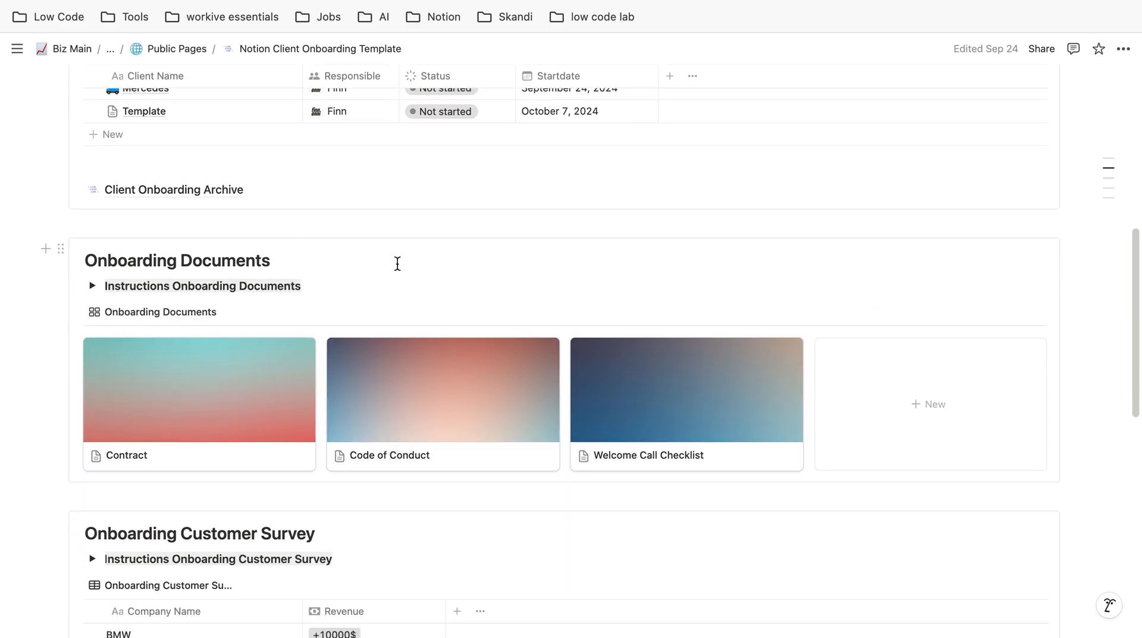
mouse_move(199, 440)
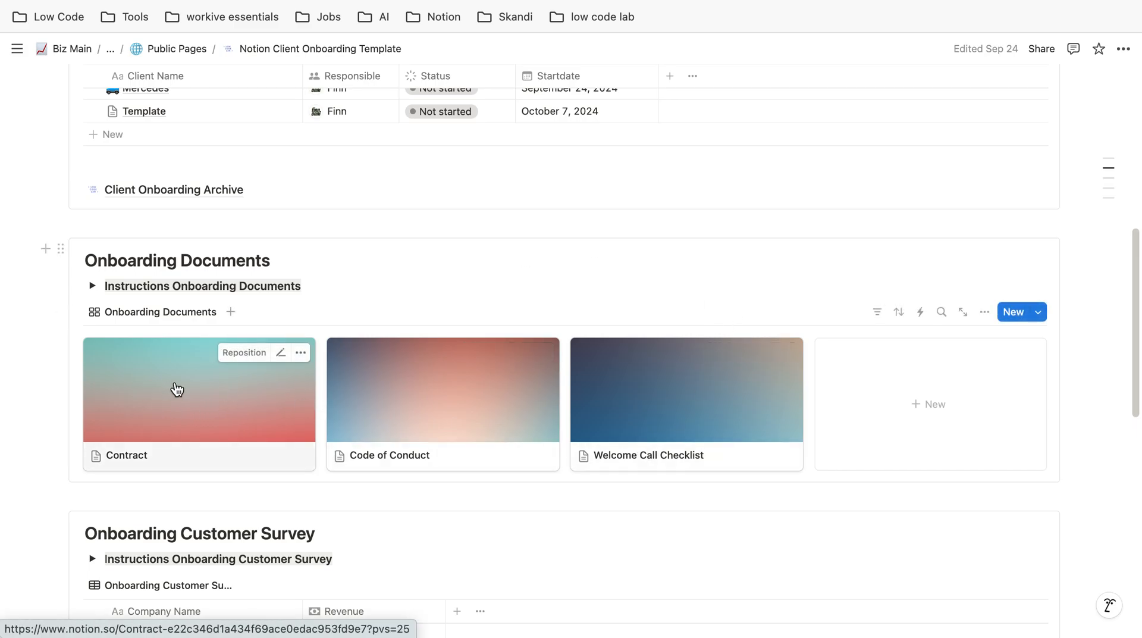
scroll(268, 322, "up", 2)
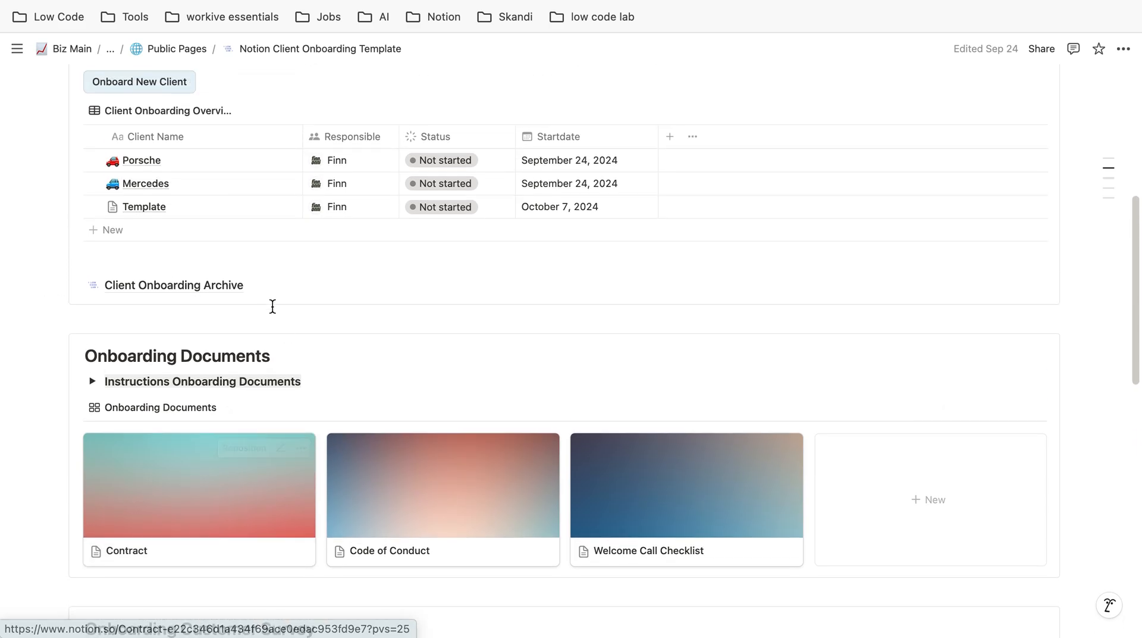
scroll(268, 214, "up", 1)
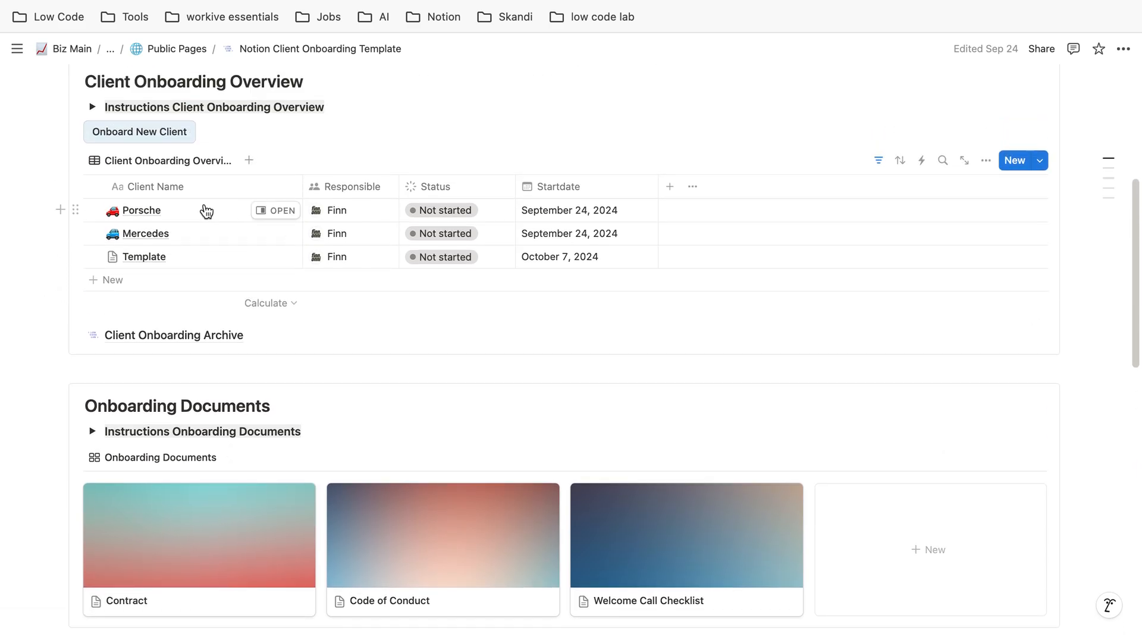
scroll(357, 277, "down", 3)
scroll(369, 301, "down", 7)
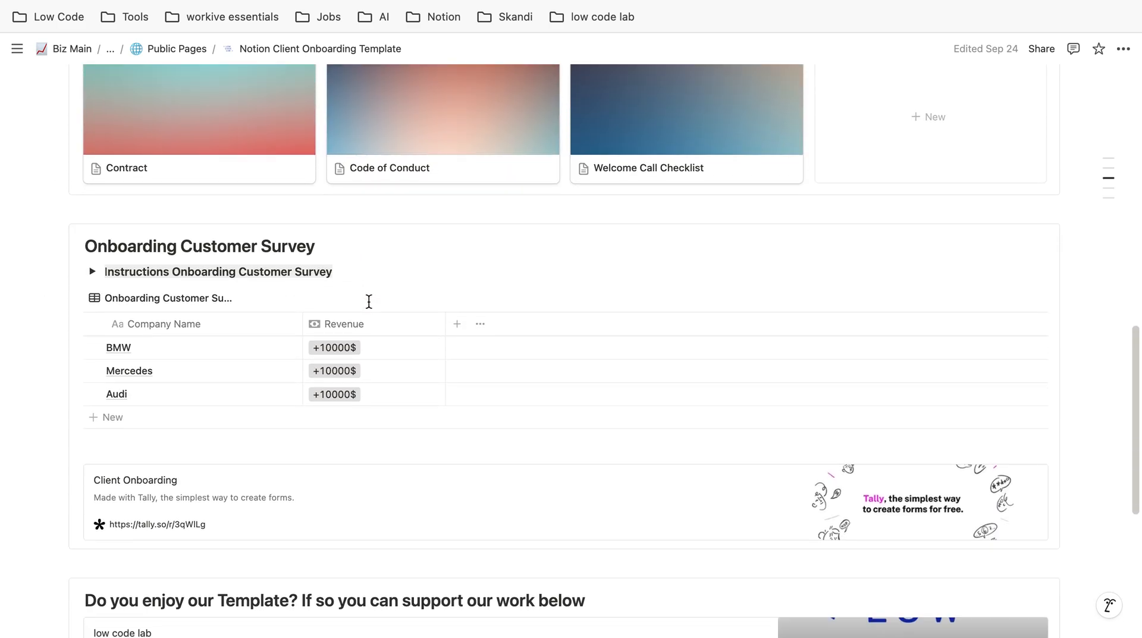
scroll(369, 301, "down", 1)
scroll(370, 309, "down", 1)
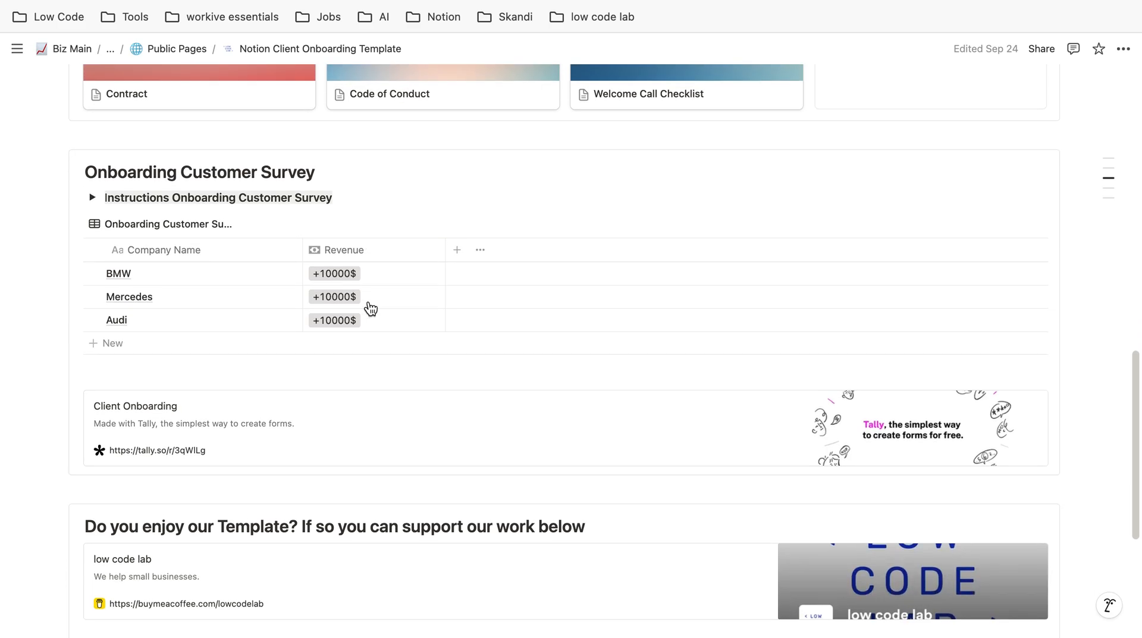
scroll(370, 308, "down", 1)
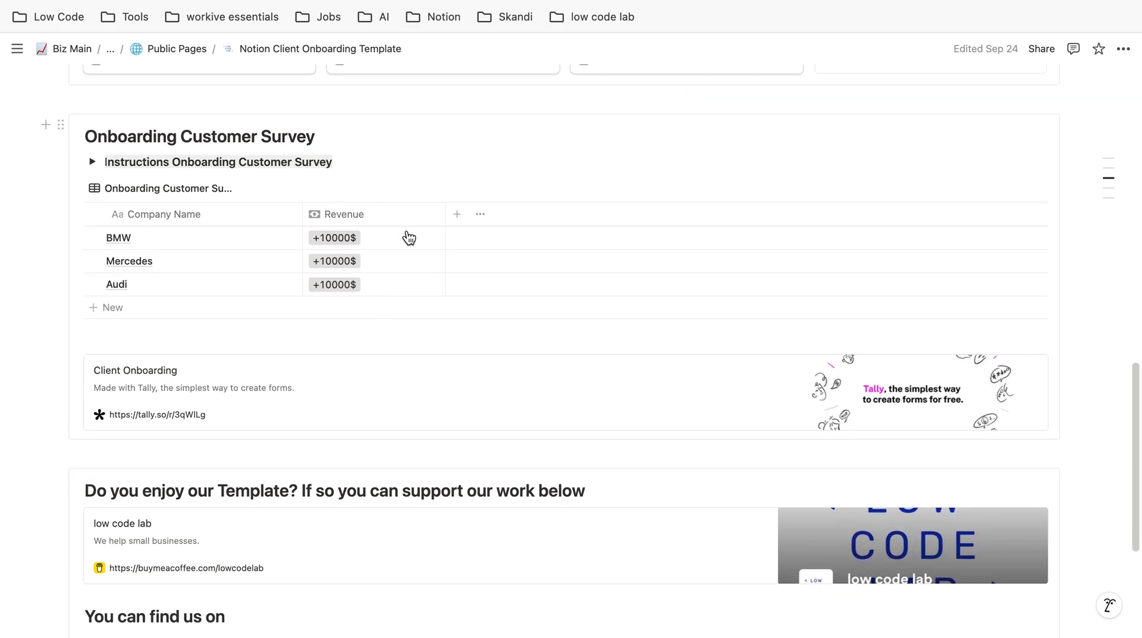
scroll(540, 134, "down", 1)
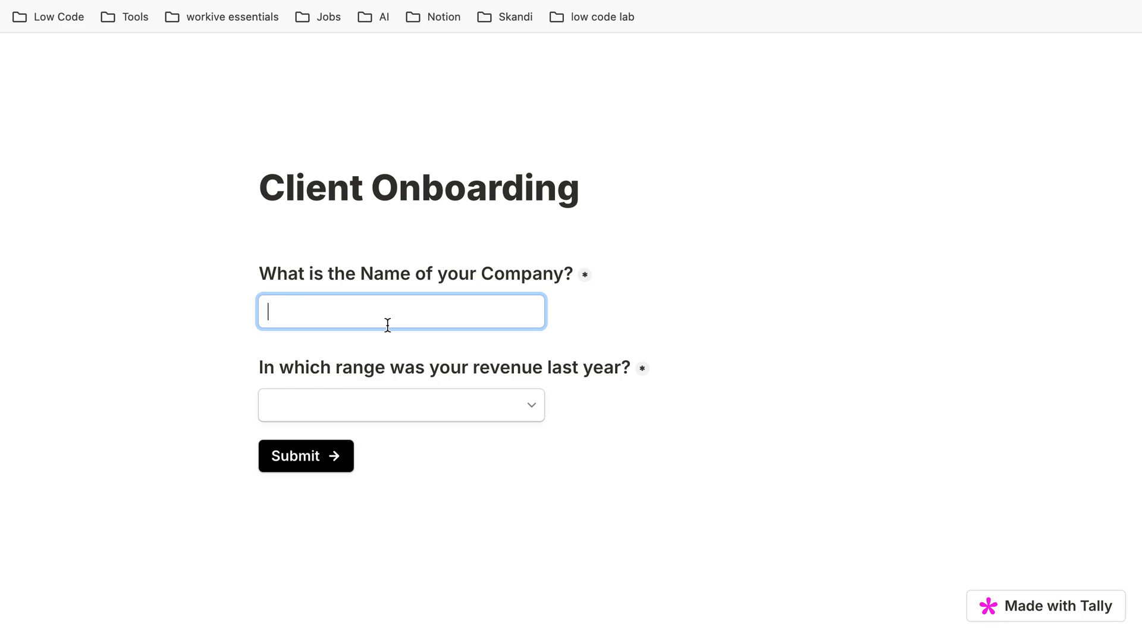
Step: Submit the survey with company name 'Company' and revenue range 10$ - 1000$
left_click(356, 306)
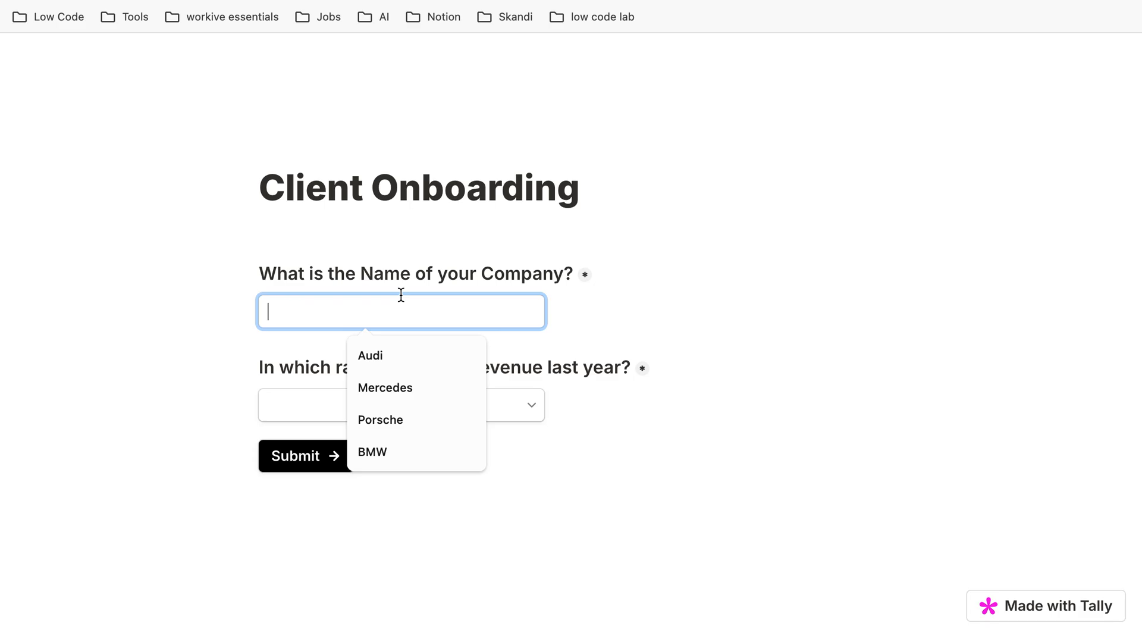
type("Company")
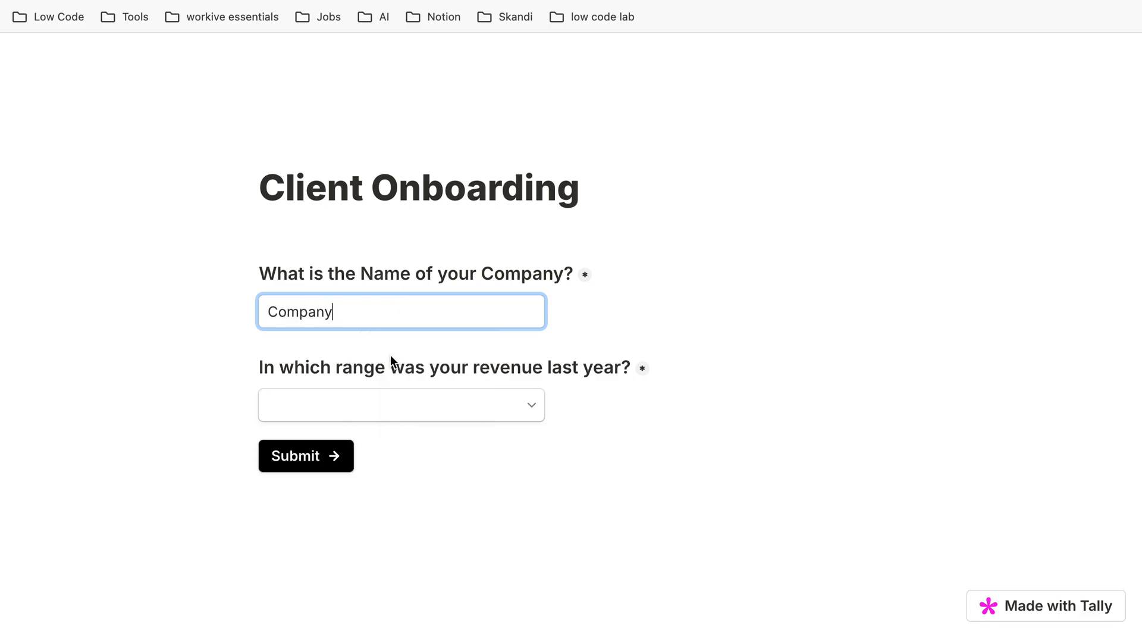
left_click(401, 406)
left_click(377, 441)
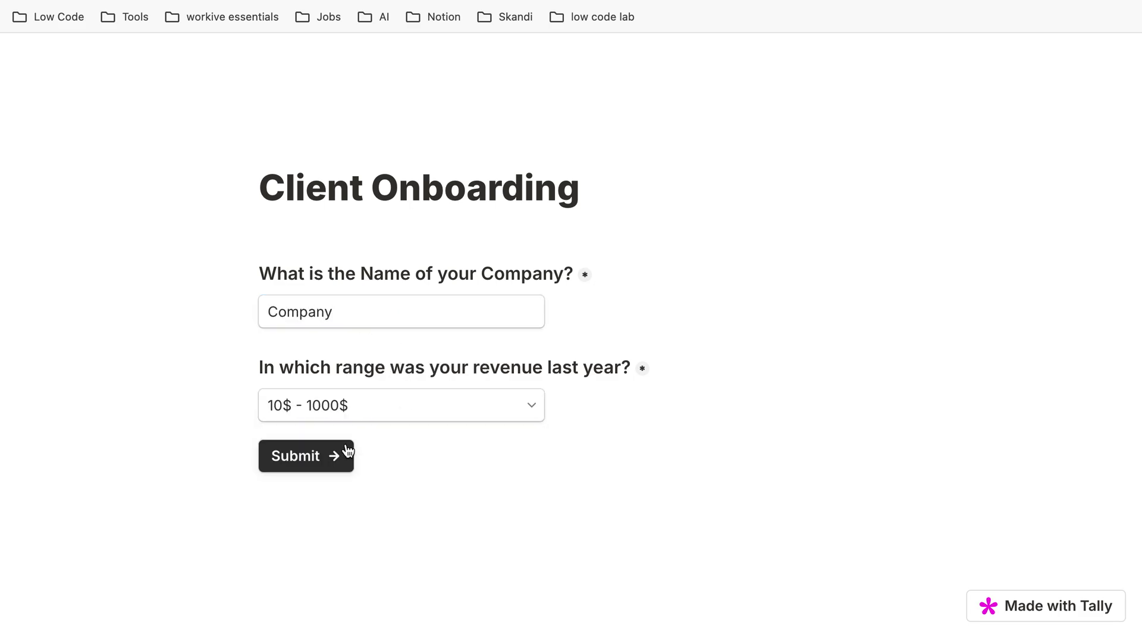
left_click(302, 461)
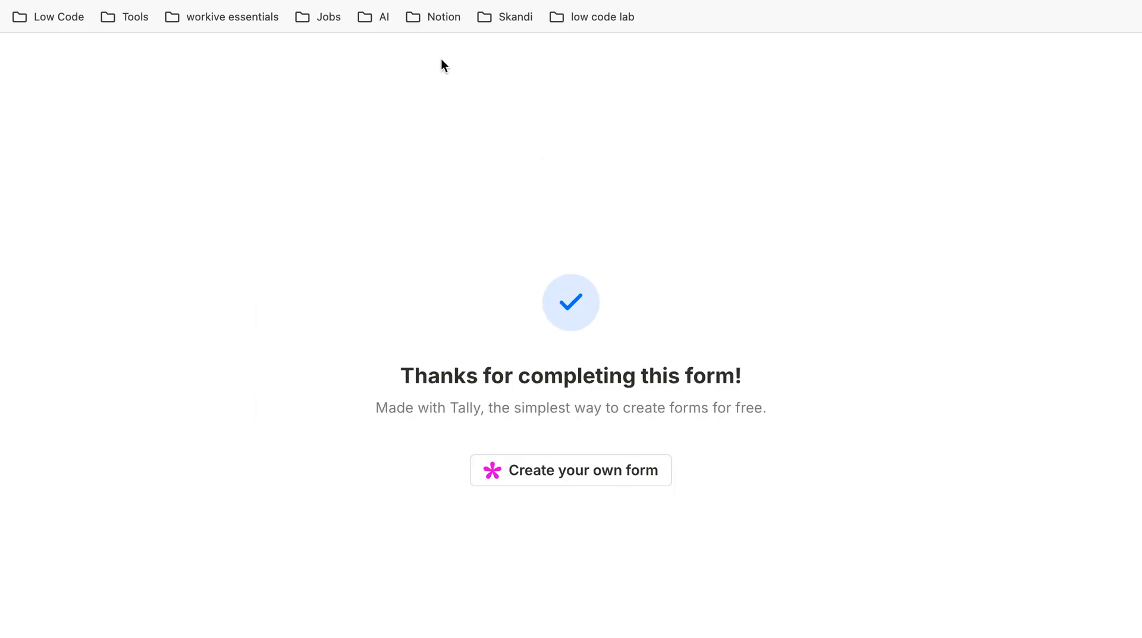
mouse_move(486, 295)
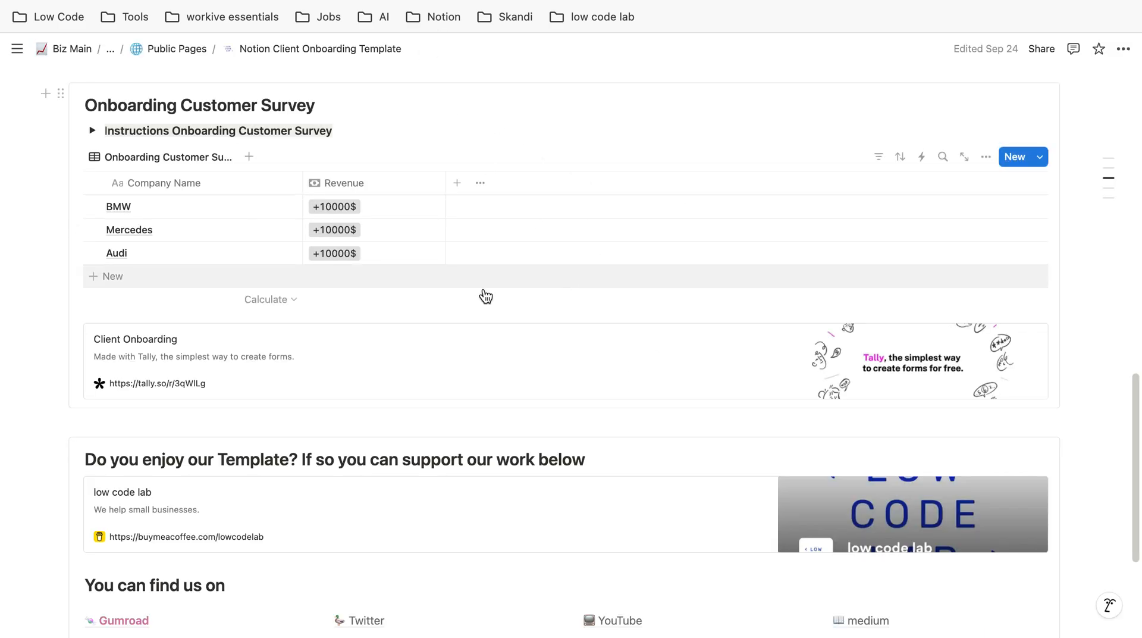
scroll(485, 333, "up", 1)
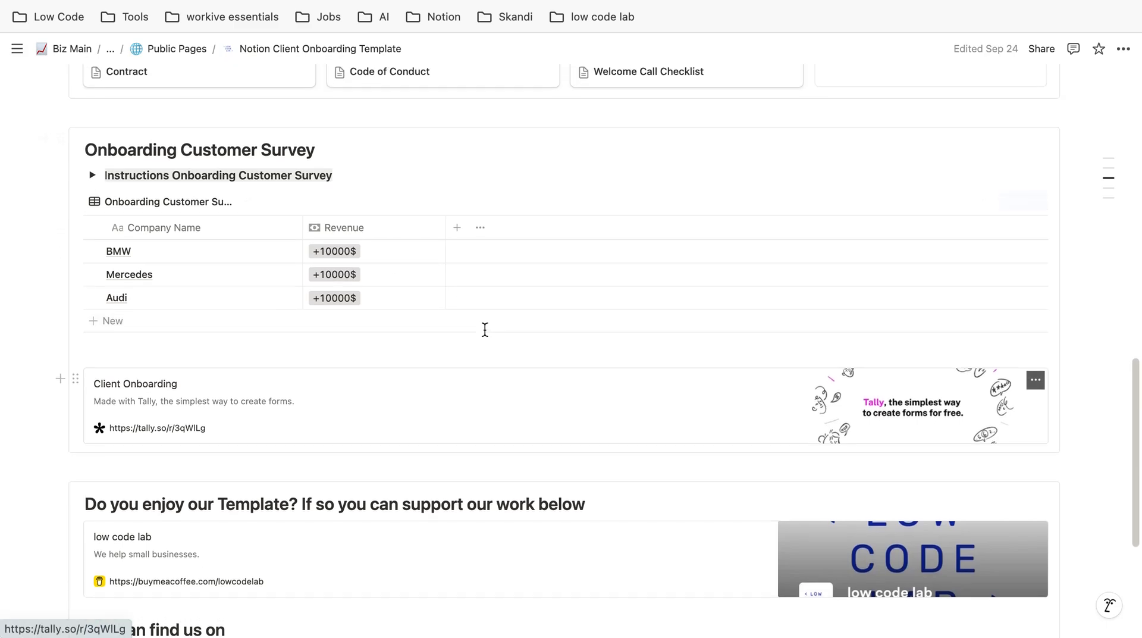
scroll(563, 266, "down", 1)
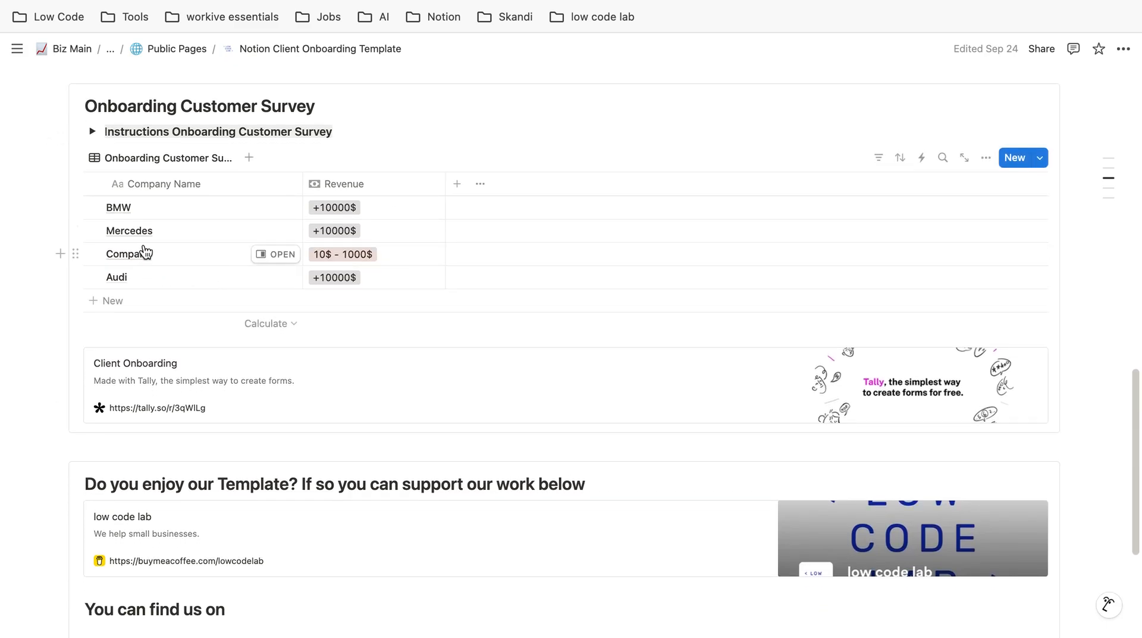
mouse_move(473, 255)
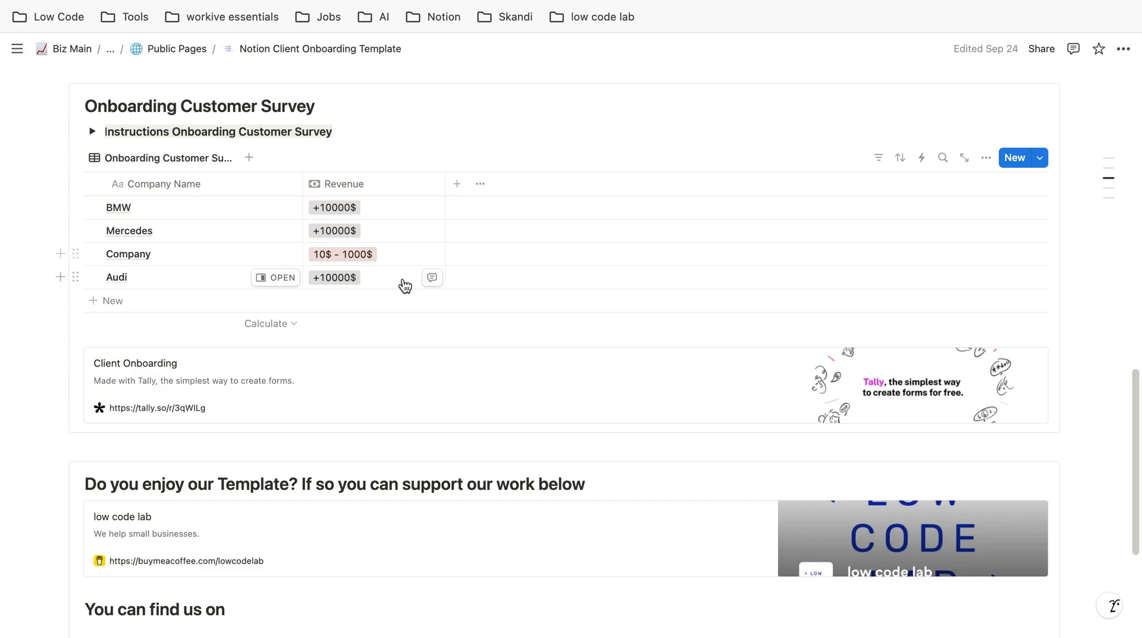
scroll(402, 285, "down", 1)
scroll(403, 286, "up", 1)
scroll(405, 285, "up", 1)
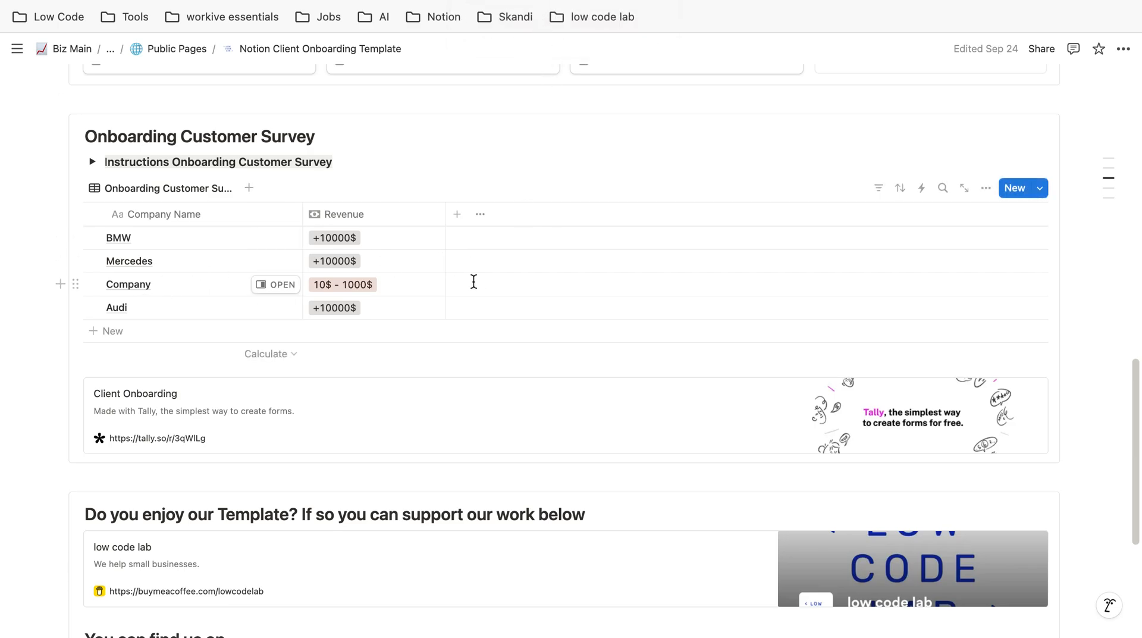
scroll(473, 281, "down", 2)
scroll(474, 282, "up", 2)
scroll(474, 281, "up", 5)
scroll(473, 282, "up", 3)
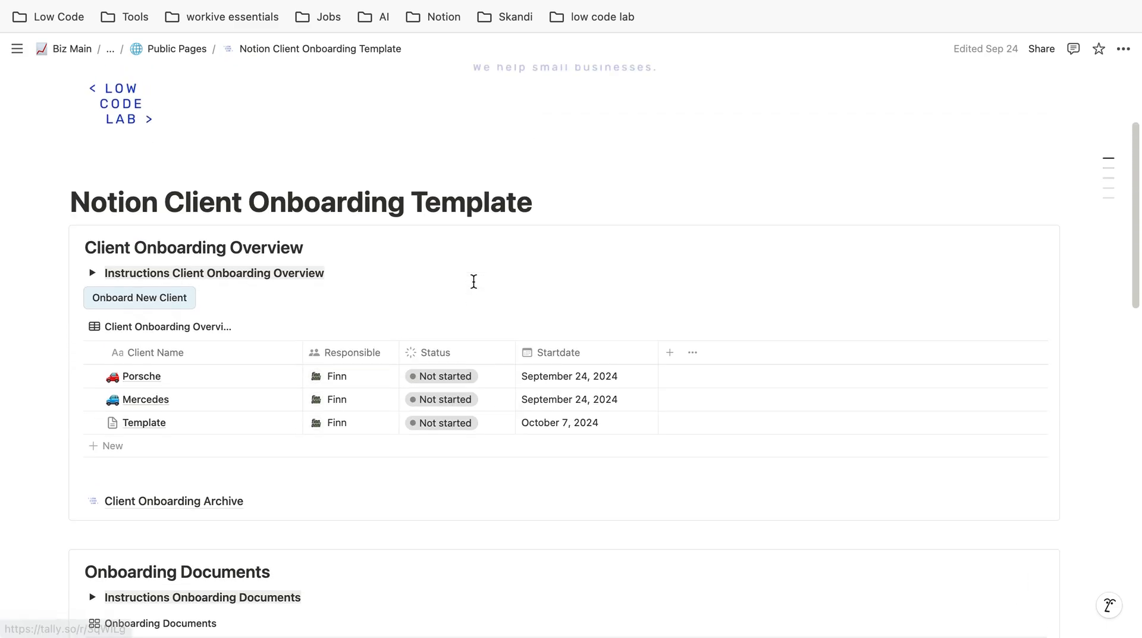
scroll(474, 281, "up", 2)
scroll(474, 281, "down", 4)
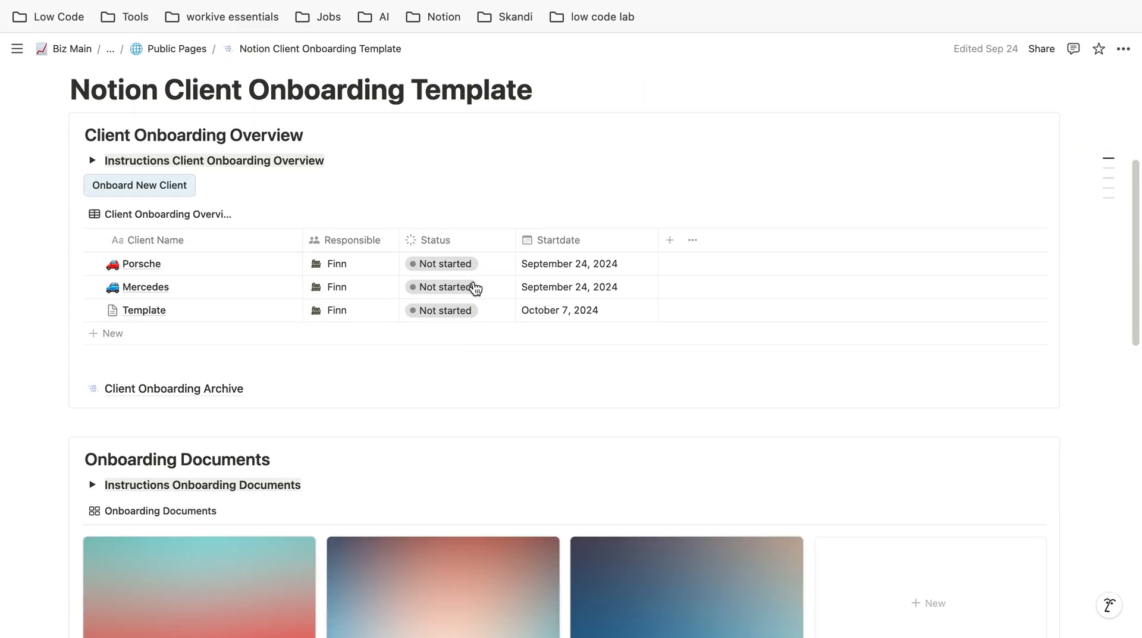
scroll(474, 287, "down", 2)
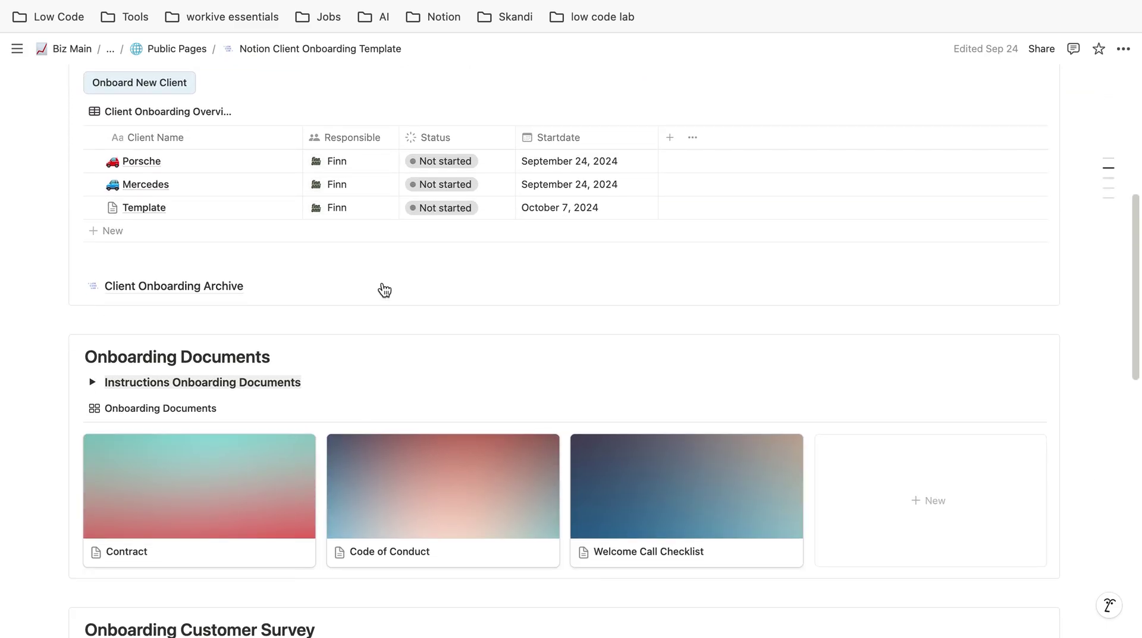
Step: Set the Template client's status to Done so it leaves the overview table
left_click(442, 210)
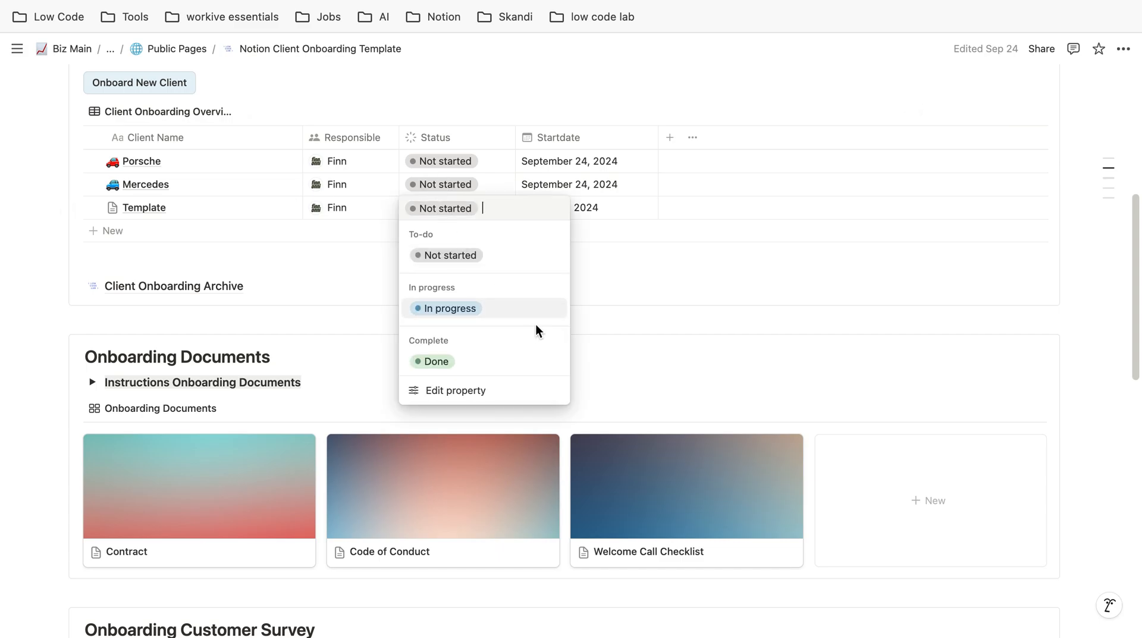
left_click(432, 362)
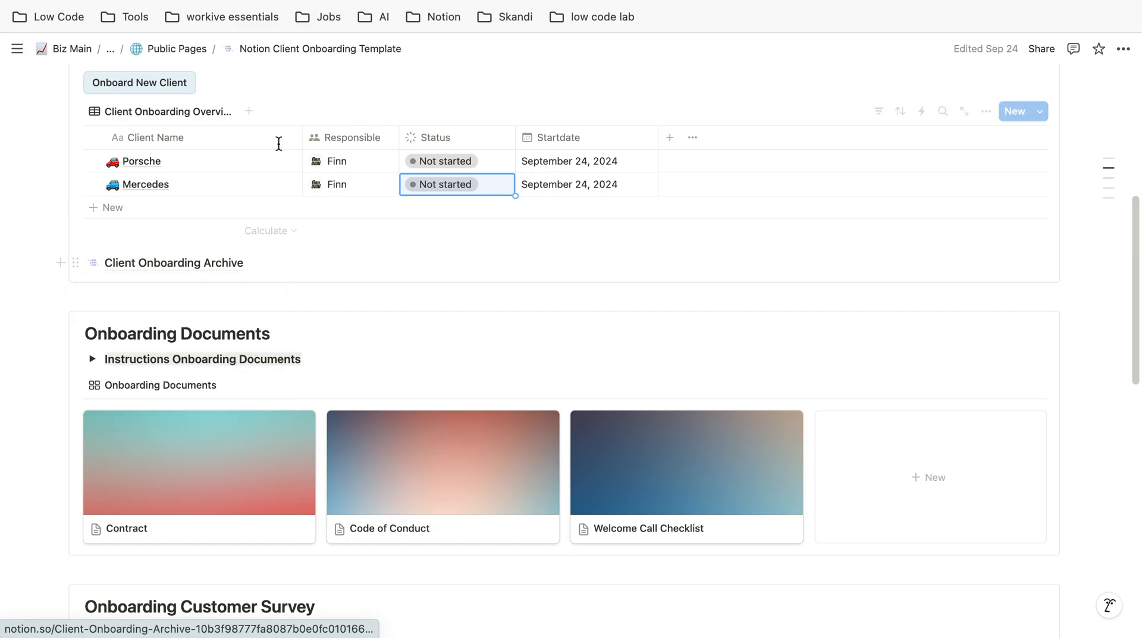
scroll(268, 134, "up", 2)
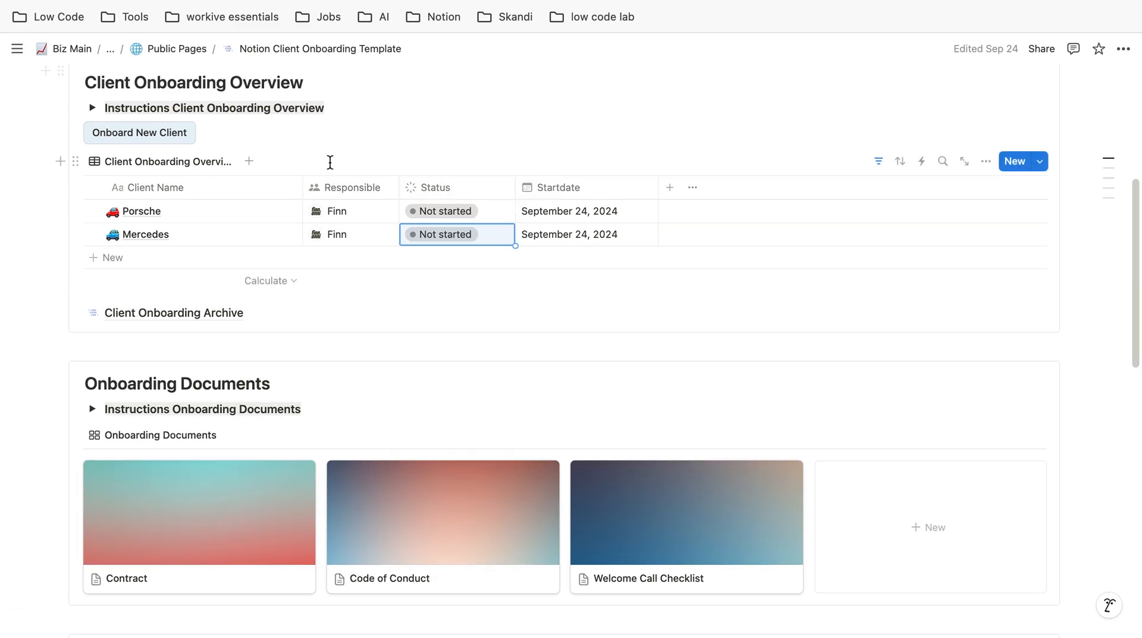
left_click(194, 314)
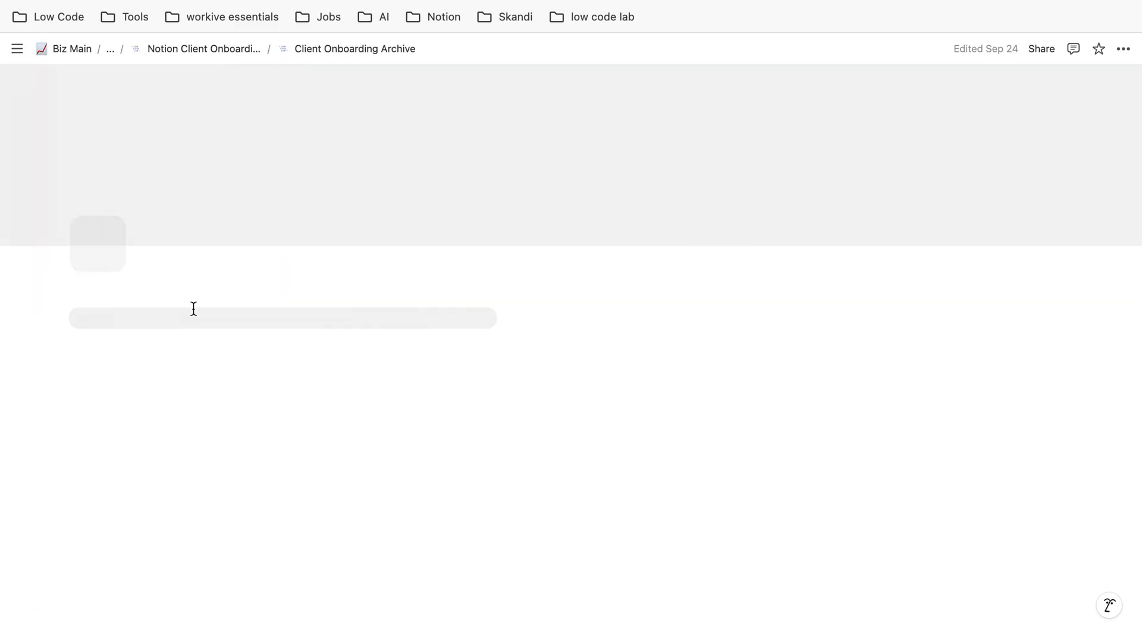
scroll(629, 271, "down", 2)
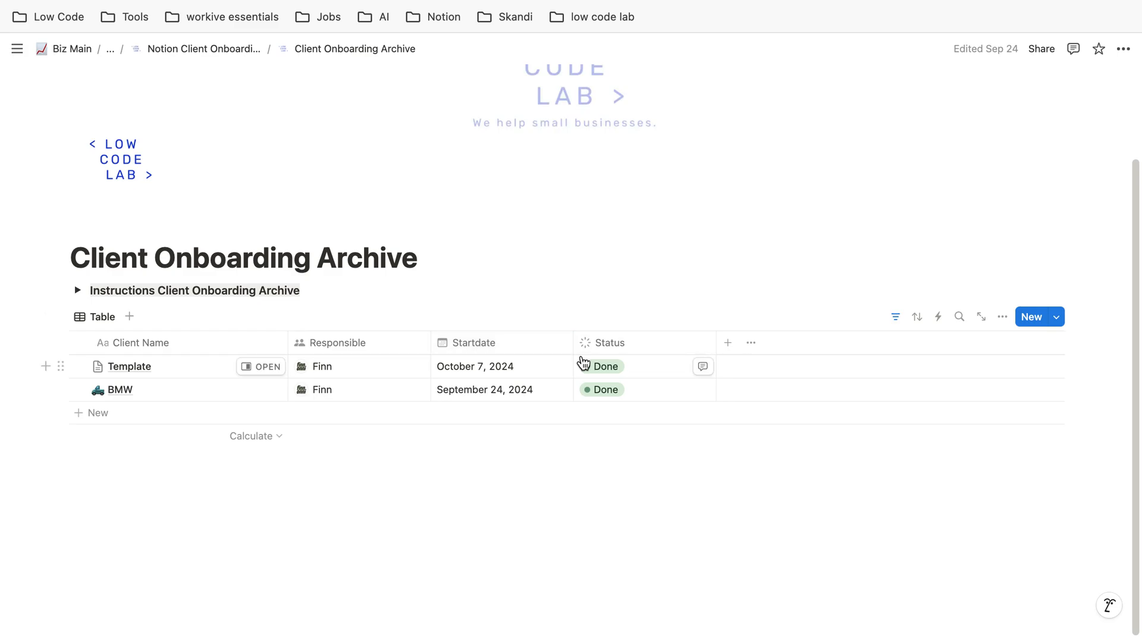
mouse_move(549, 206)
left_click(230, 49)
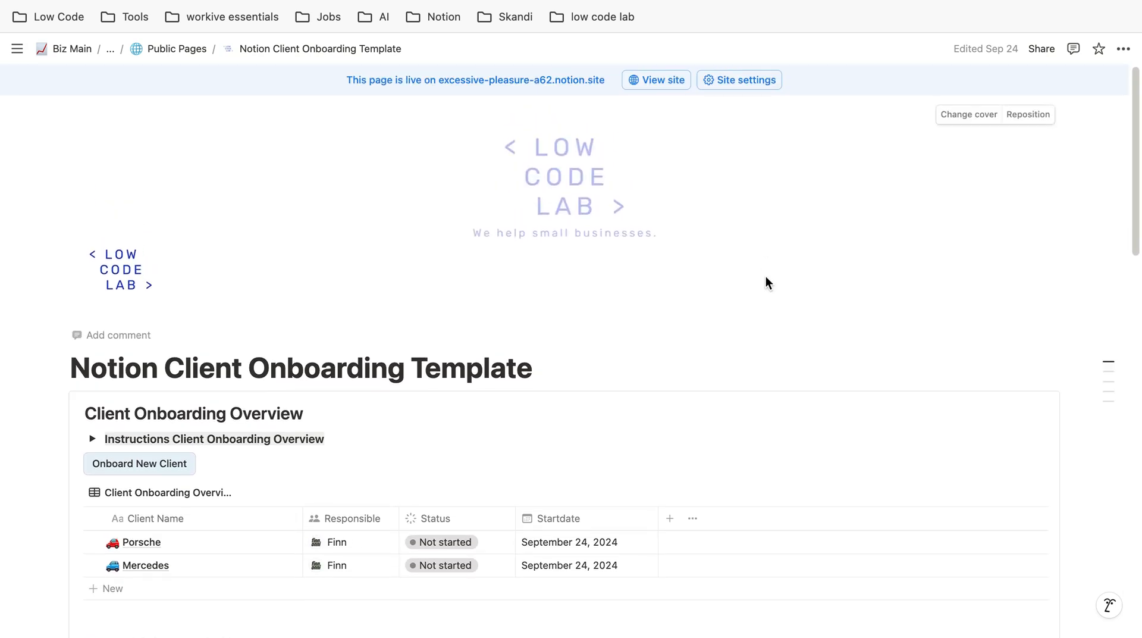
scroll(766, 282, "down", 2)
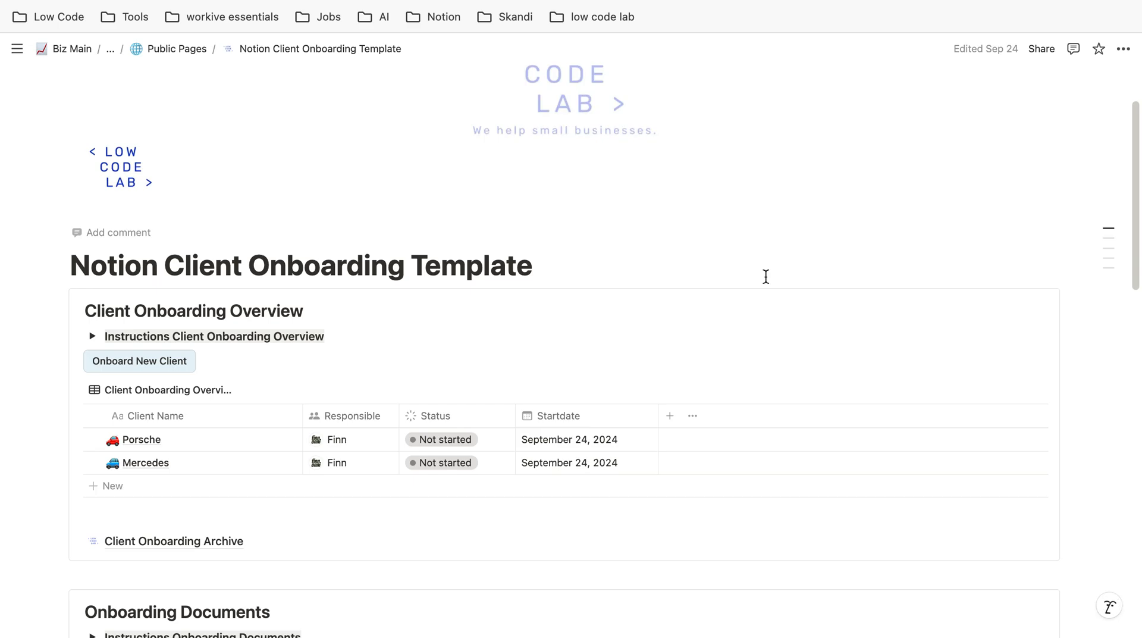
scroll(766, 276, "down", 2)
scroll(765, 276, "down", 4)
scroll(765, 277, "down", 2)
scroll(765, 283, "down", 3)
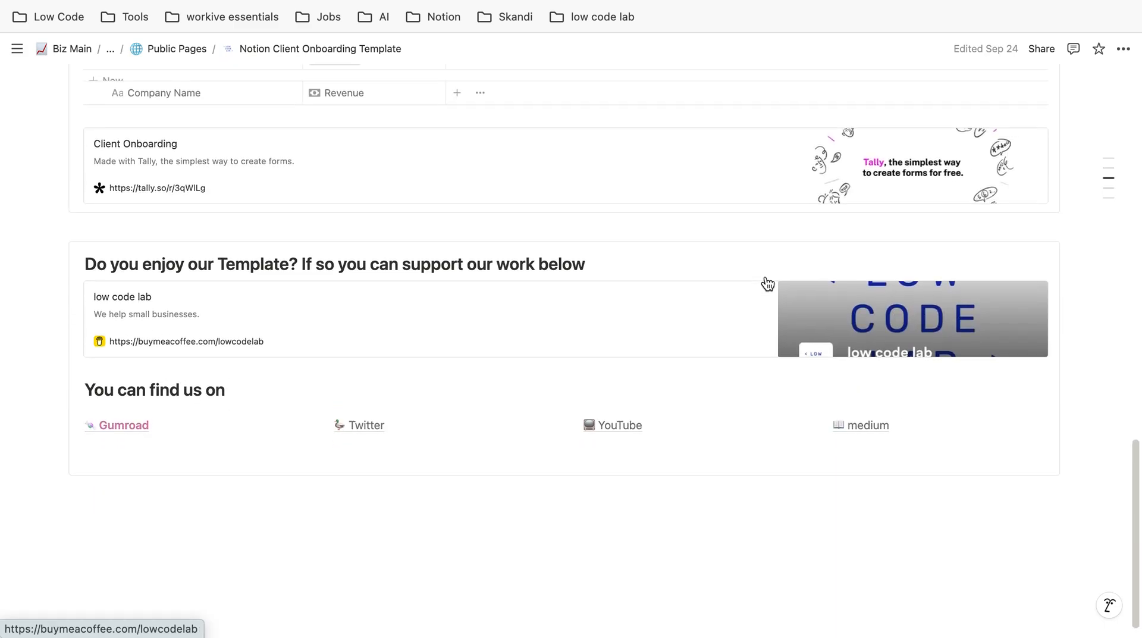
scroll(766, 283, "up", 10)
scroll(766, 281, "up", 3)
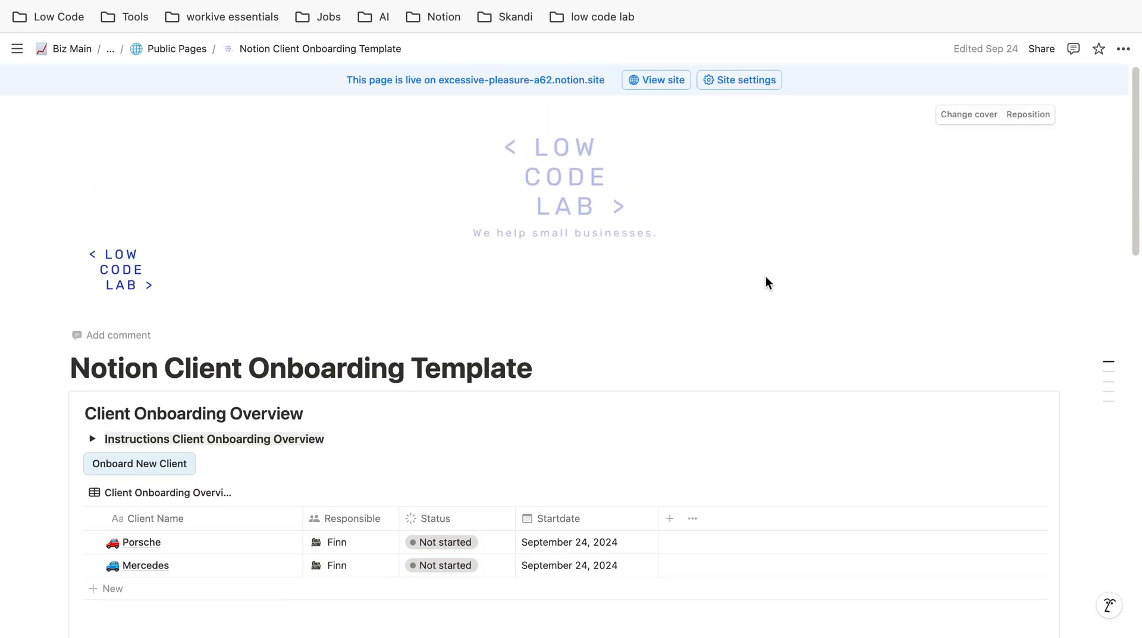